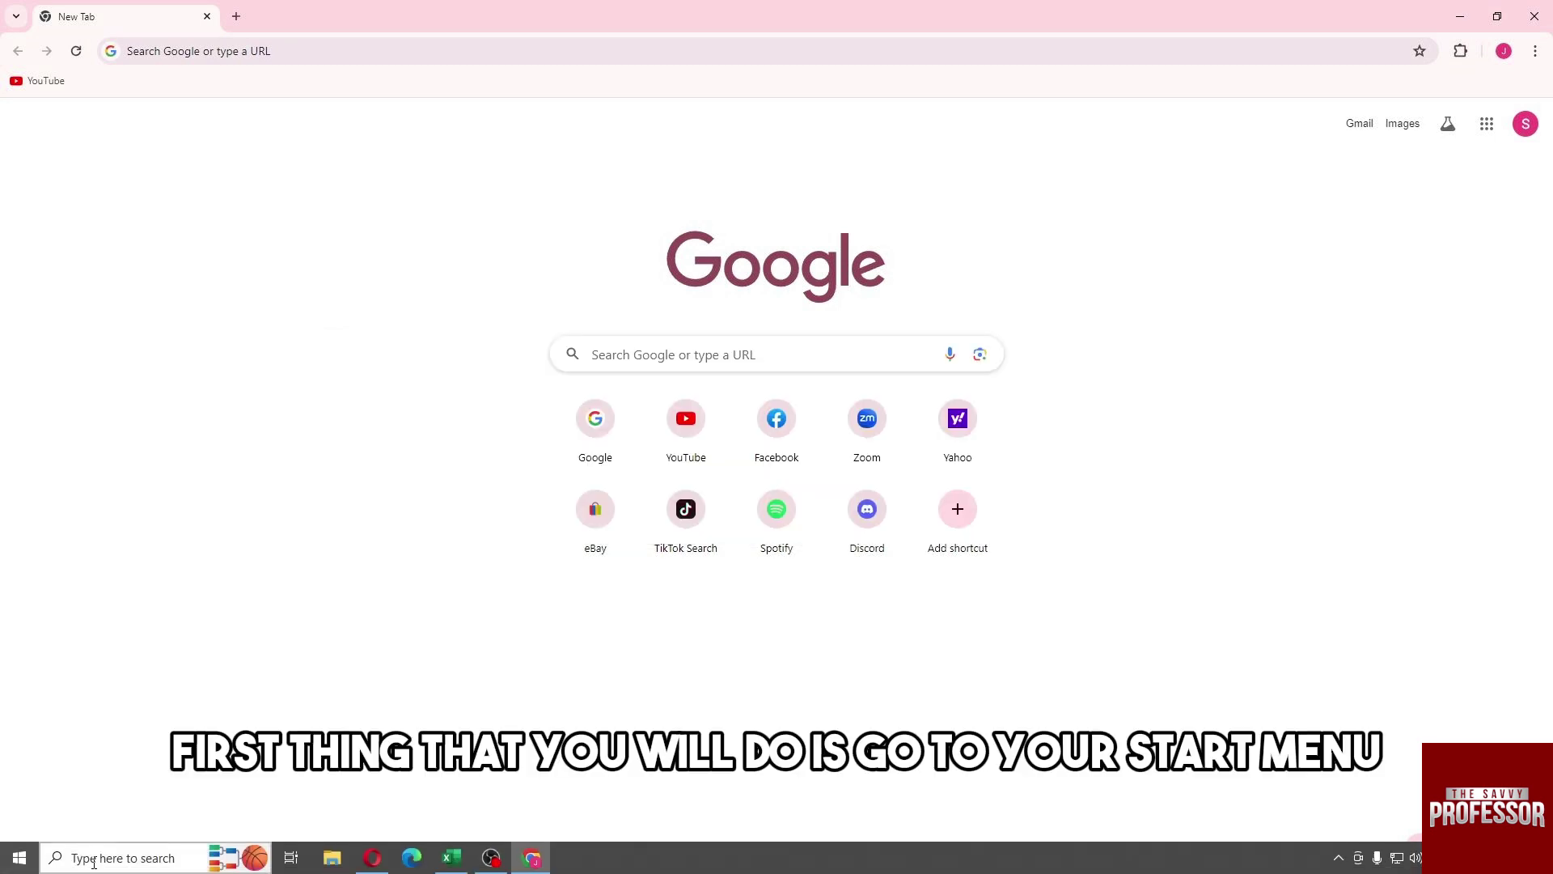
- Launch regedit from the Run dialog, found through taskbar search
click(110, 860)
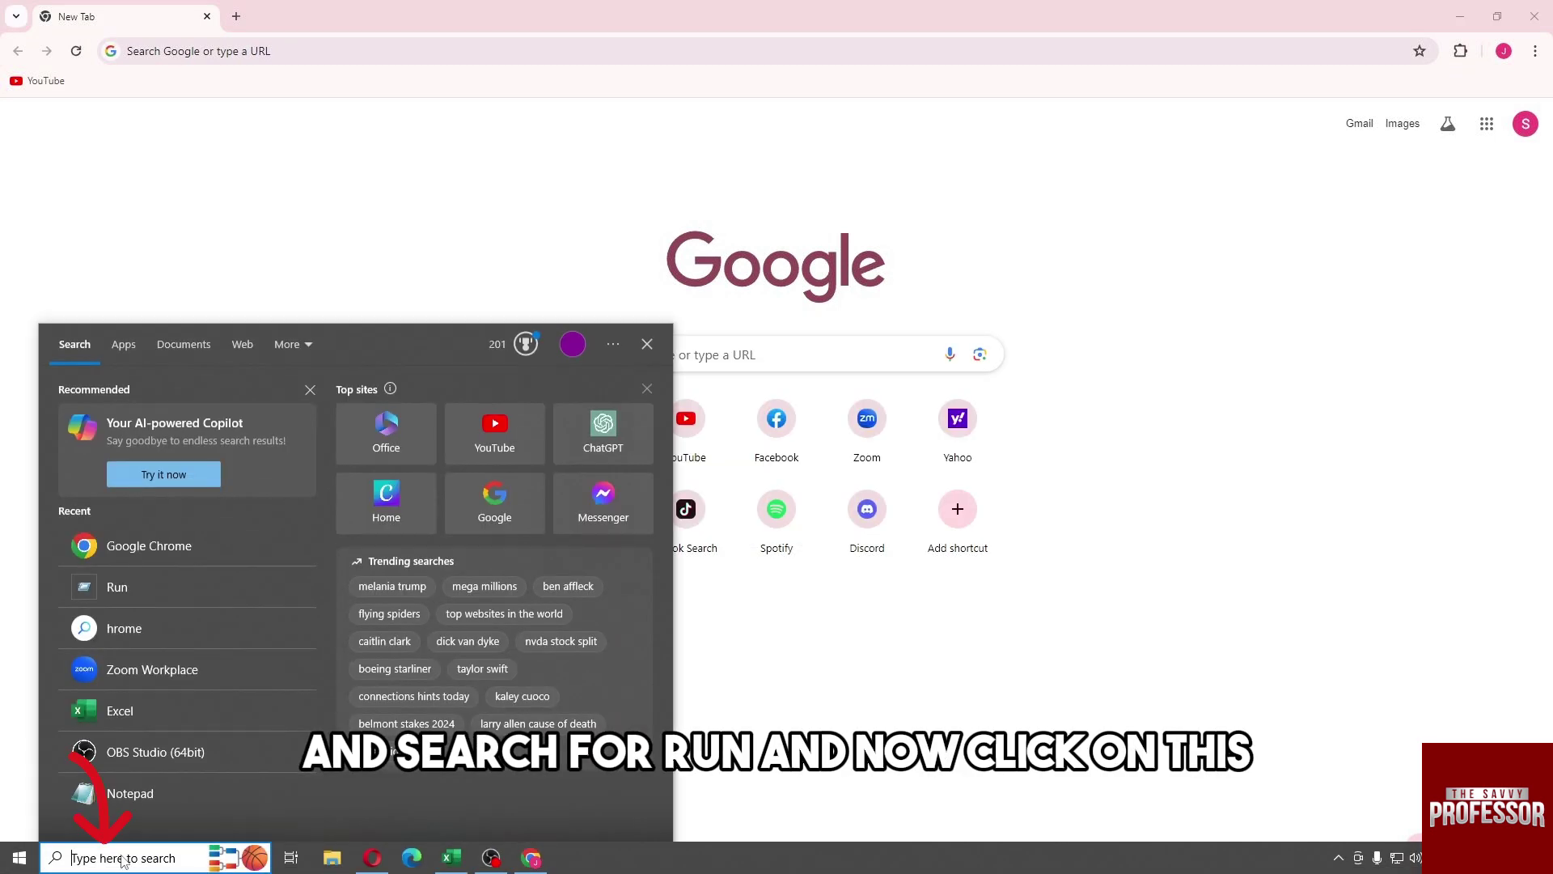
text(run)
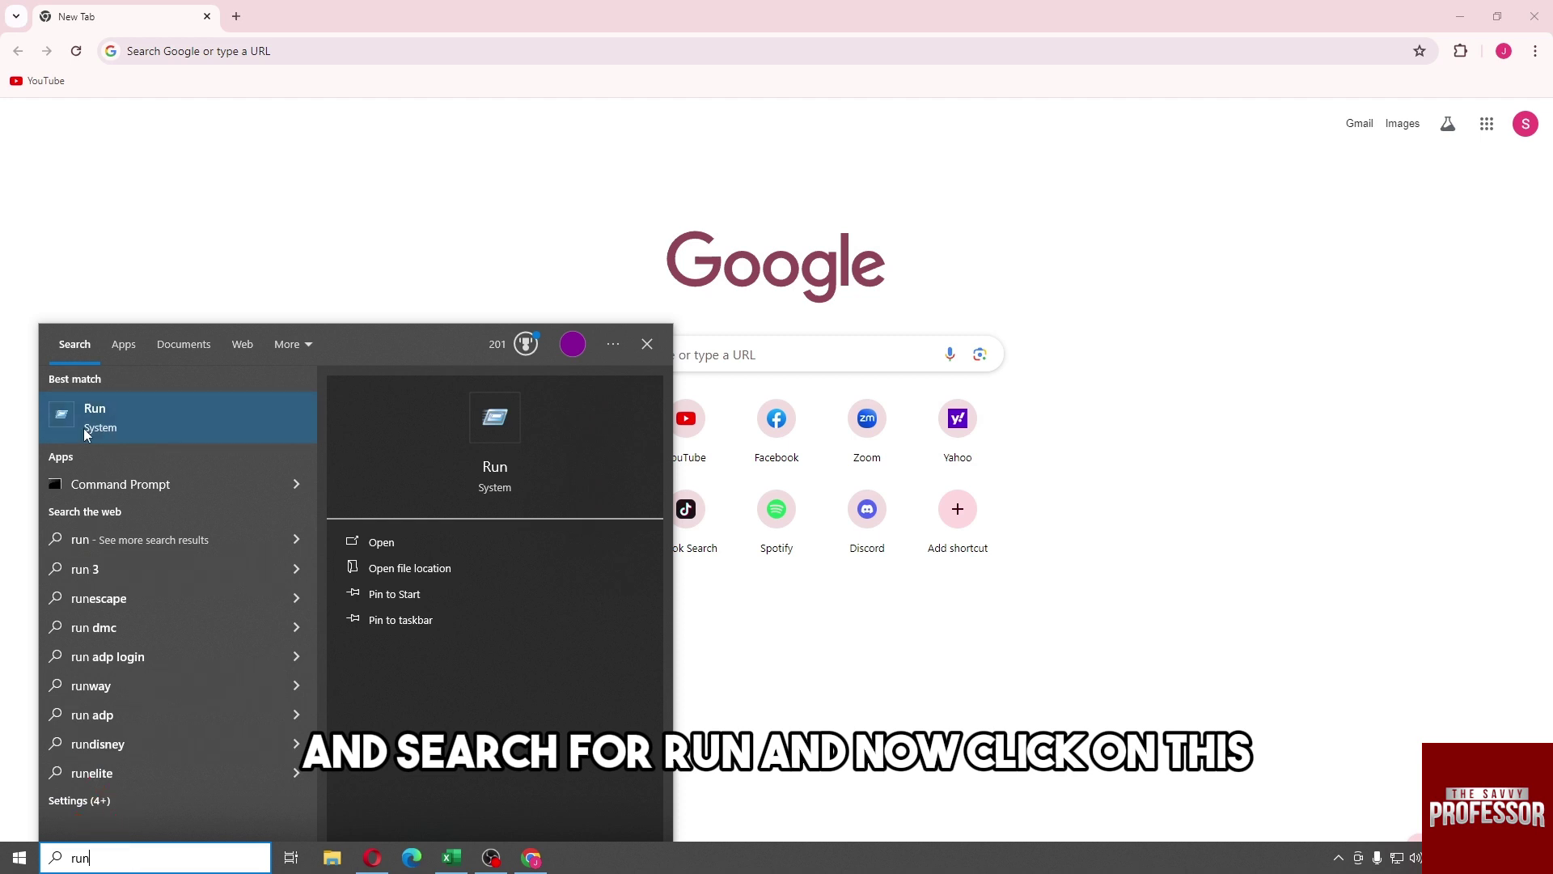
click(103, 423)
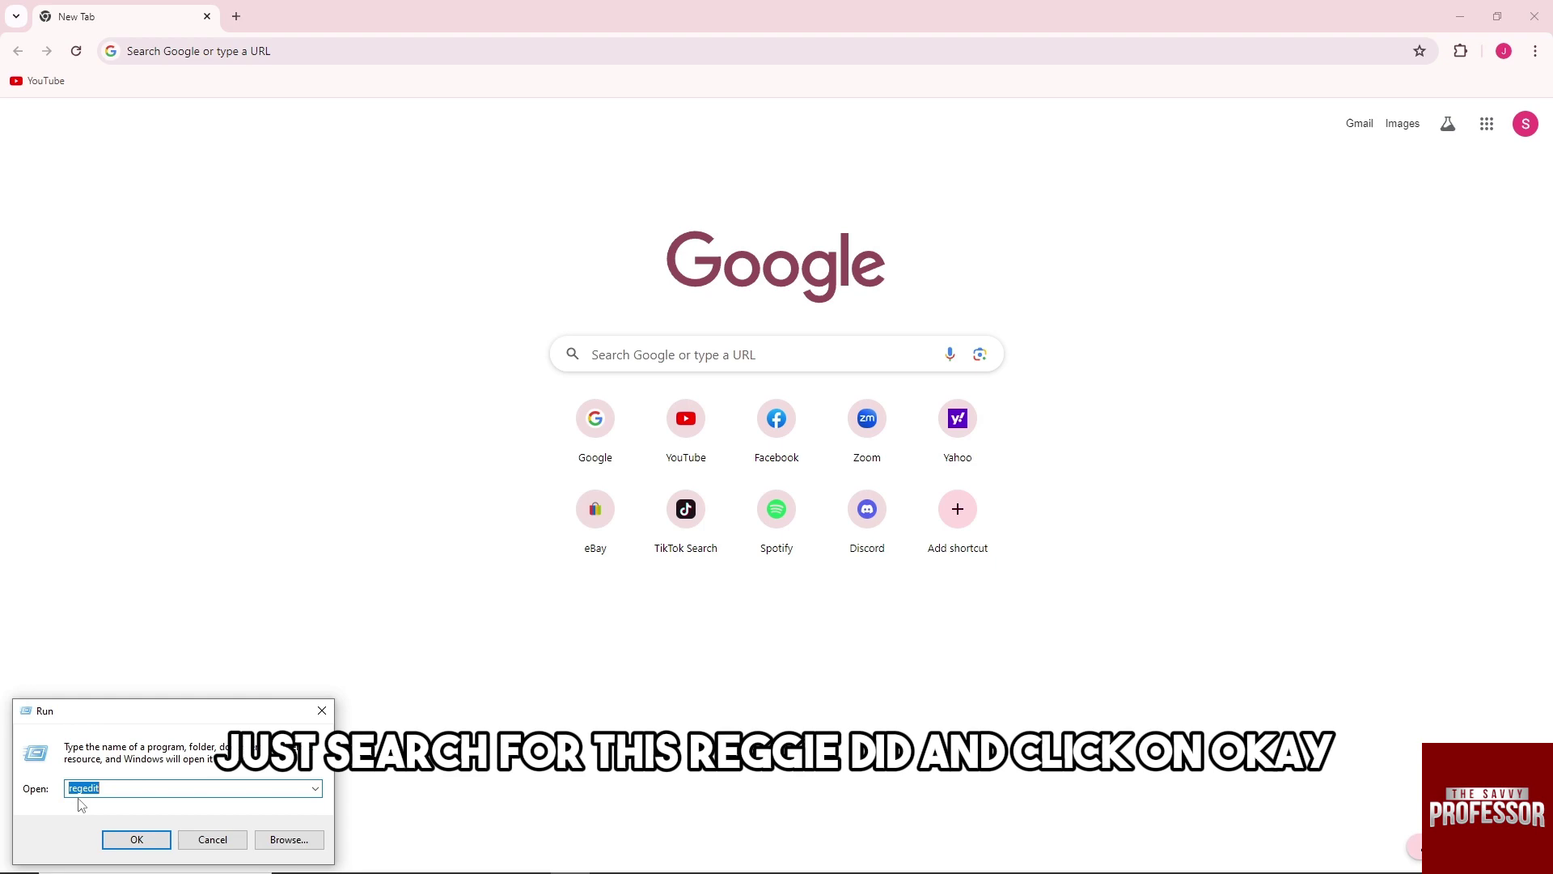
click(136, 839)
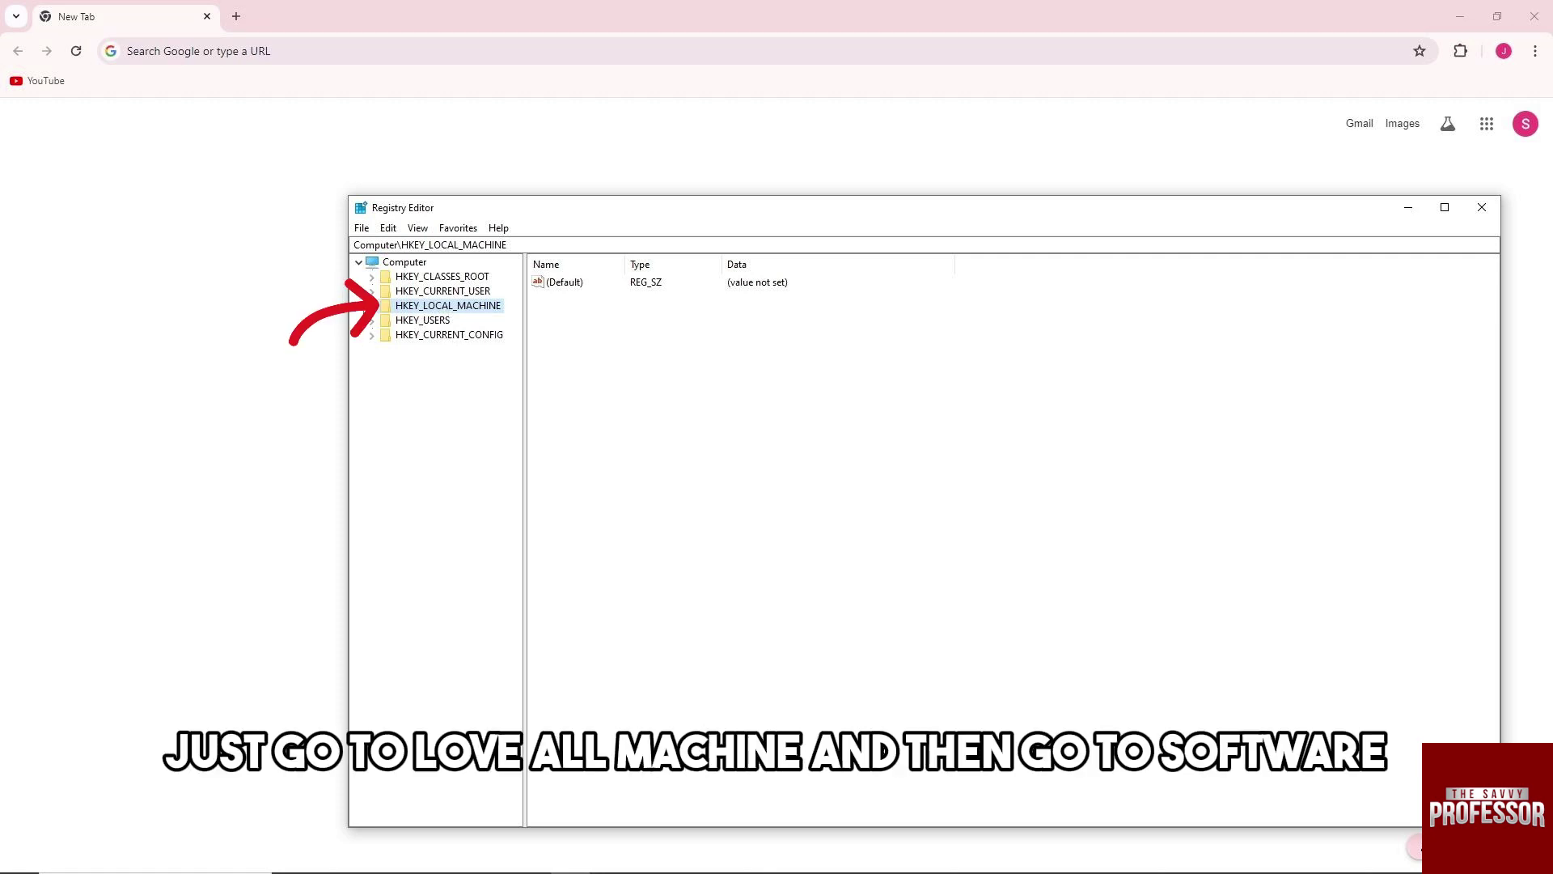
- Expand HKEY_LOCAL_MACHINE\SOFTWARE\Policies to show its Microsoft subkey
click(371, 306)
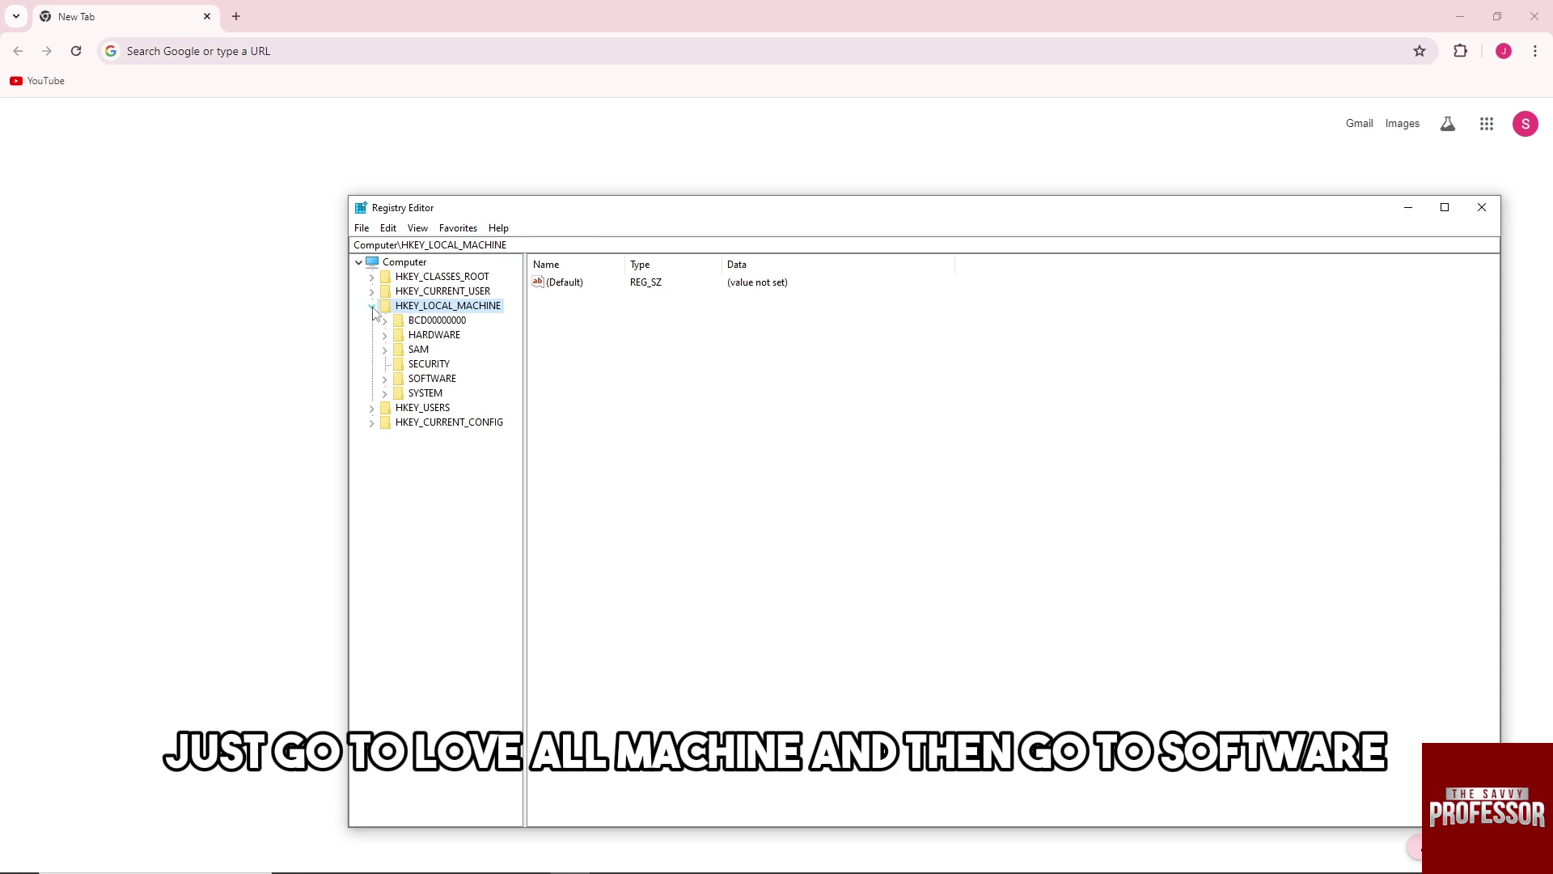
click(385, 378)
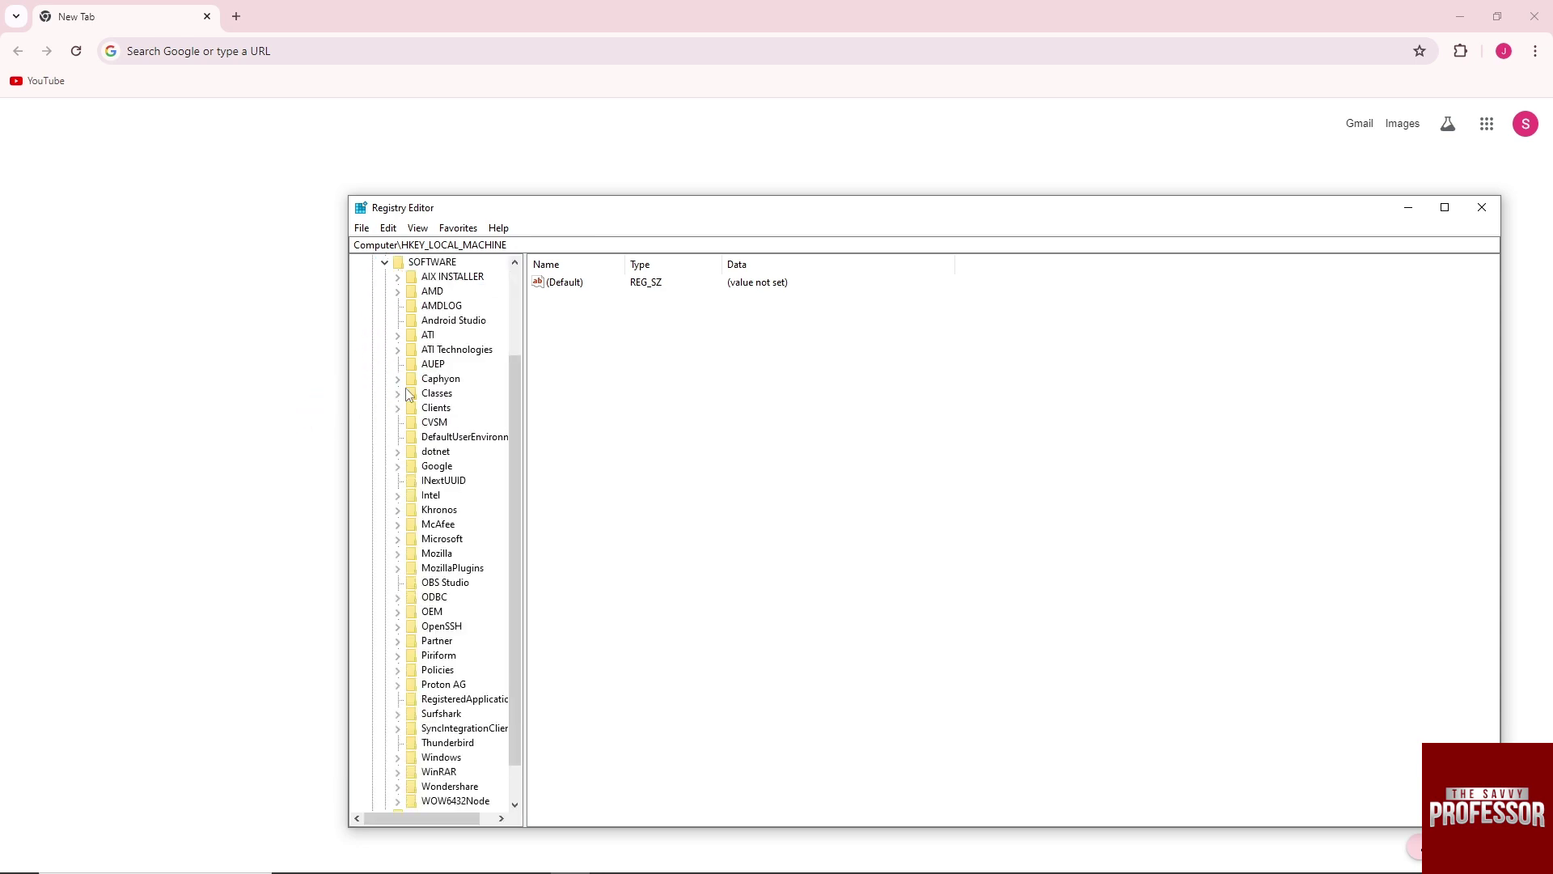
scroll(410, 395, down, 1)
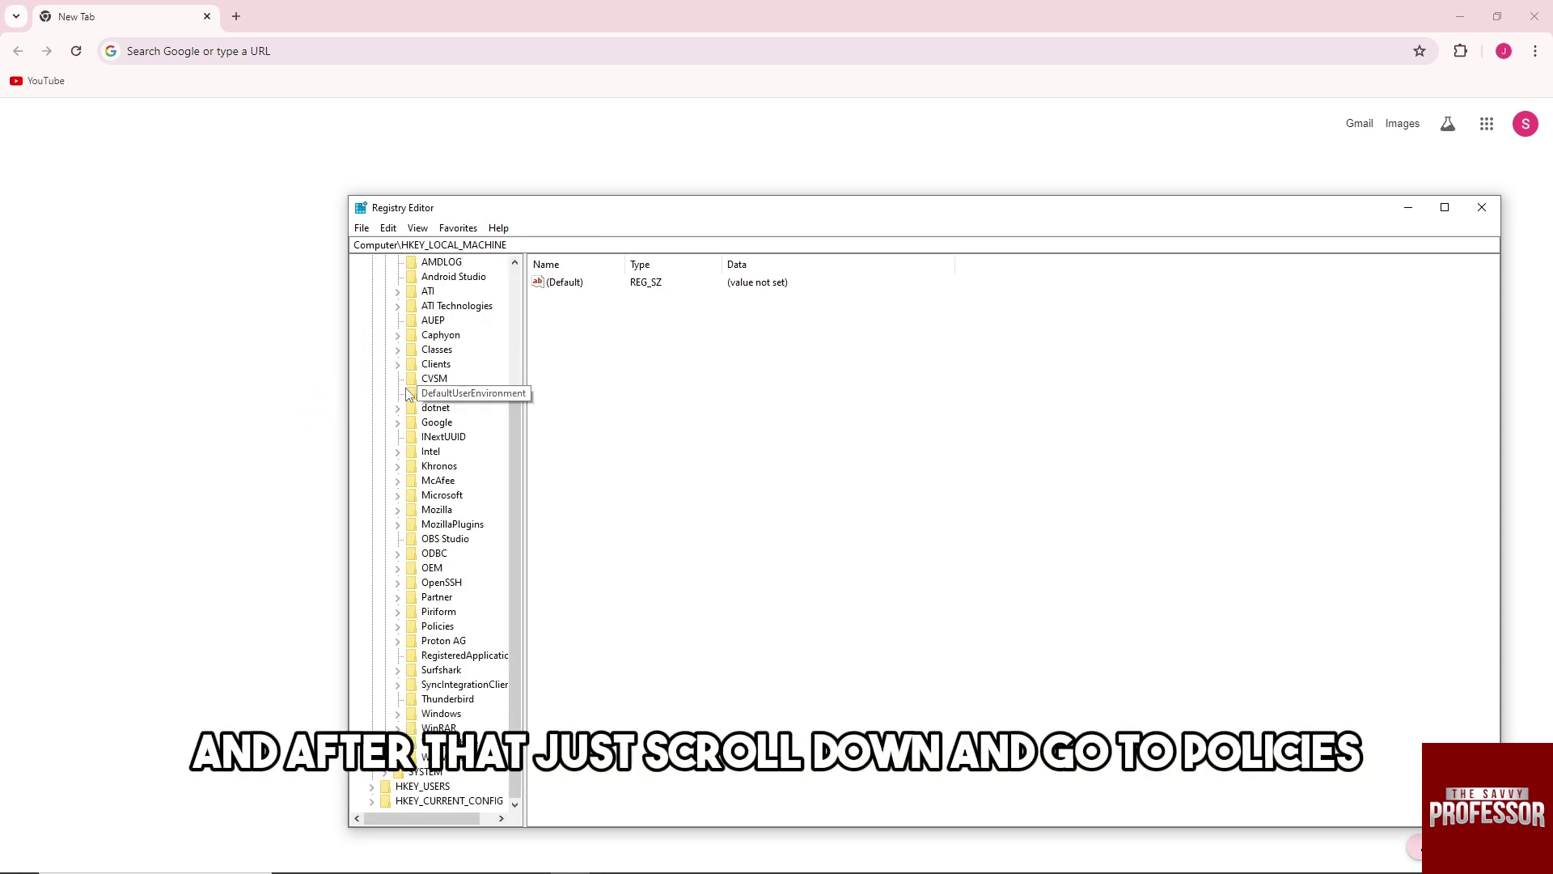
click(399, 627)
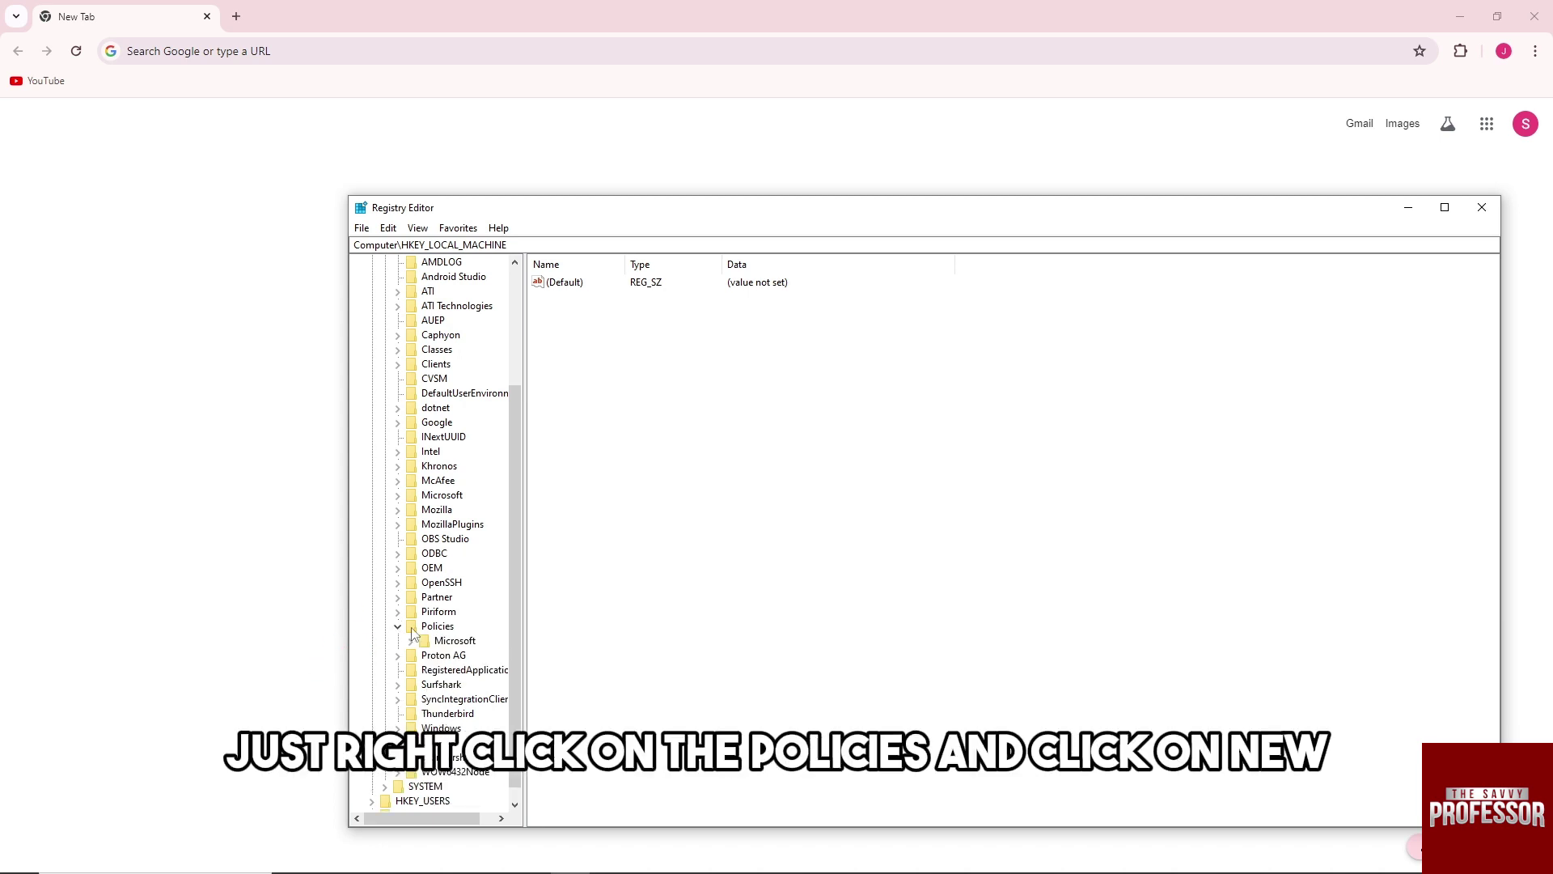
- Add a new key named Google under Policies
right_click(416, 628)
mouse_move(451, 657)
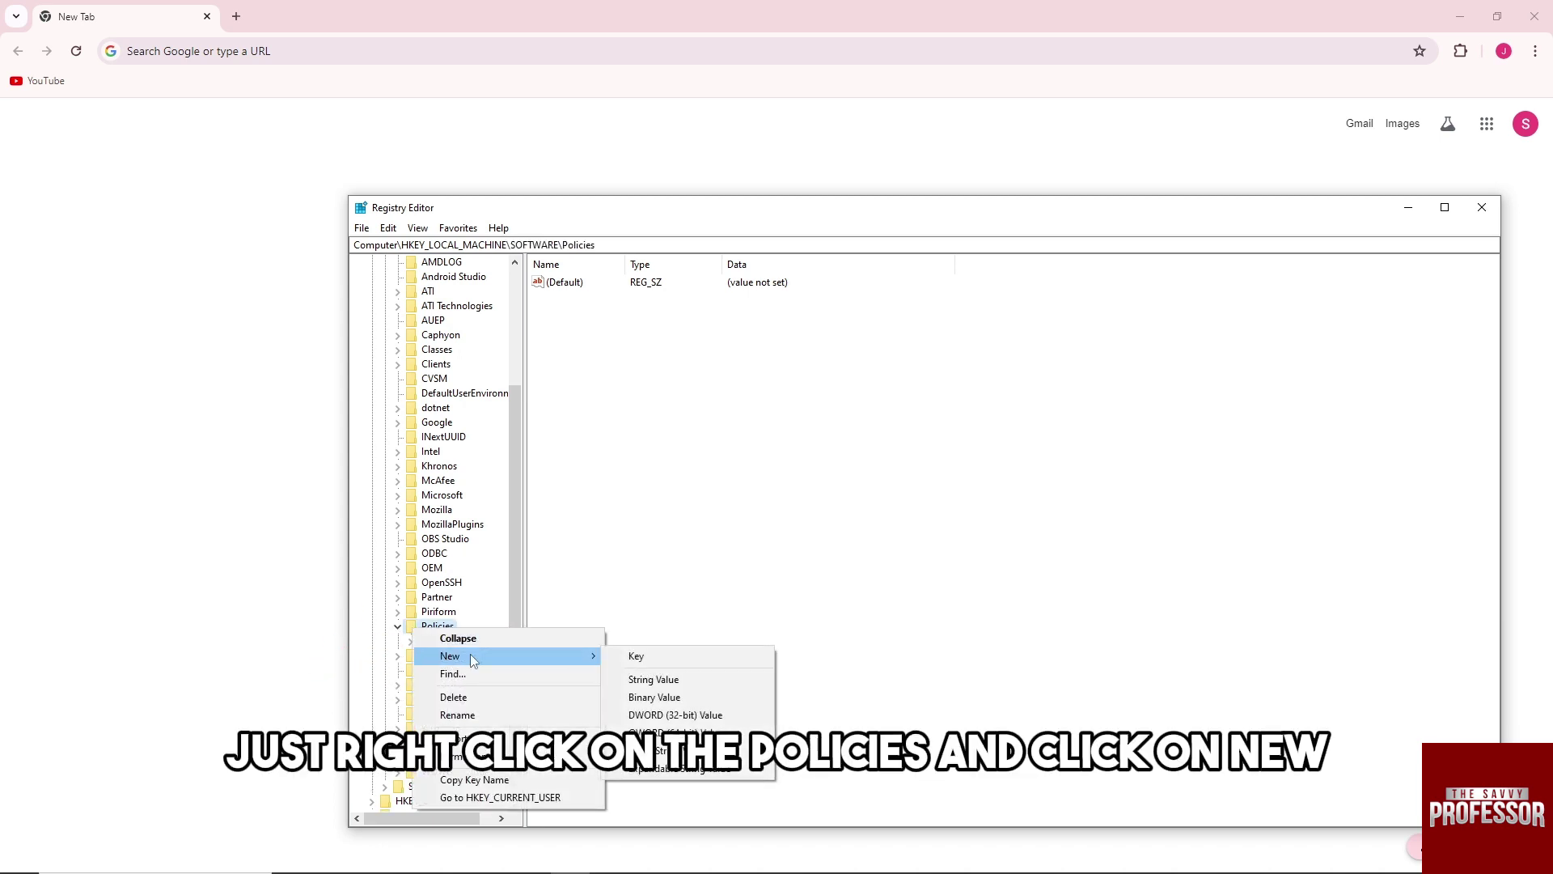
click(634, 651)
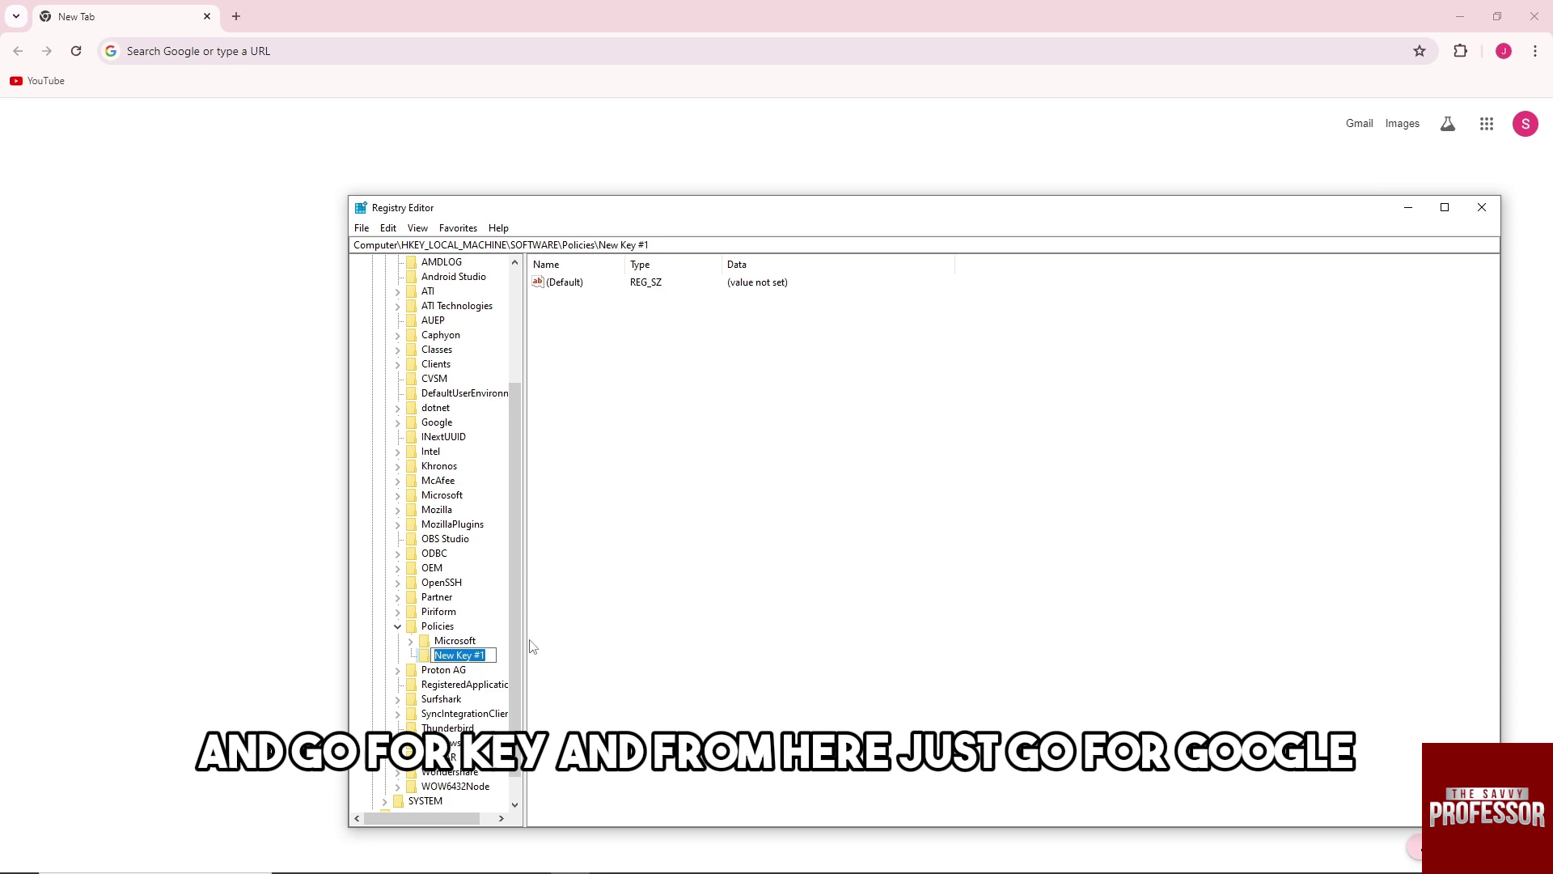
text(Google)
key(Return)
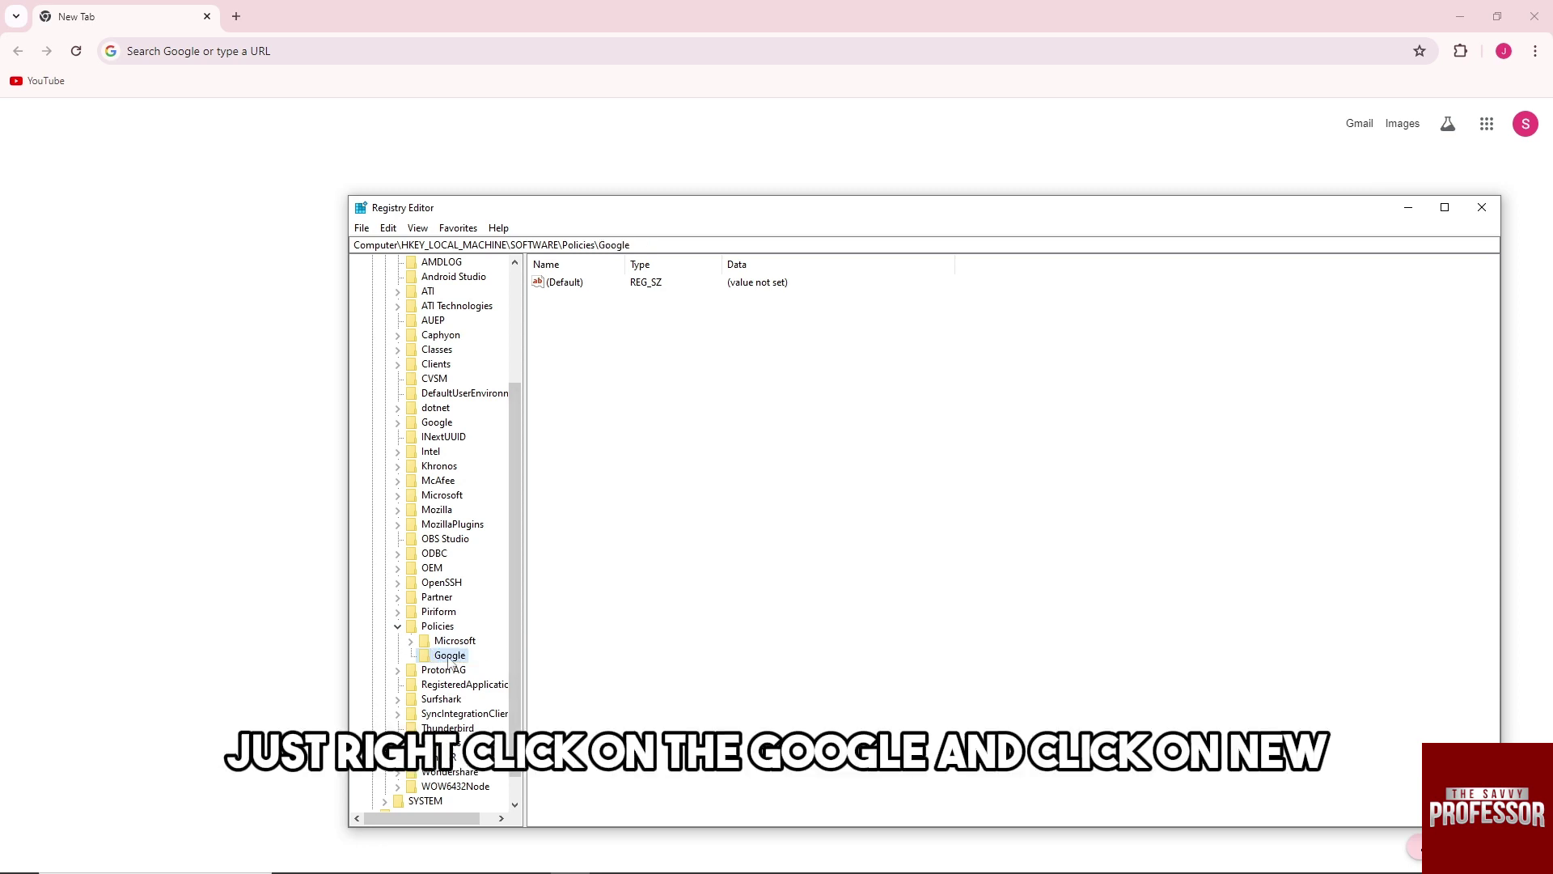
- Add a new key named Chrome inside the Google key
right_click(448, 660)
click(486, 685)
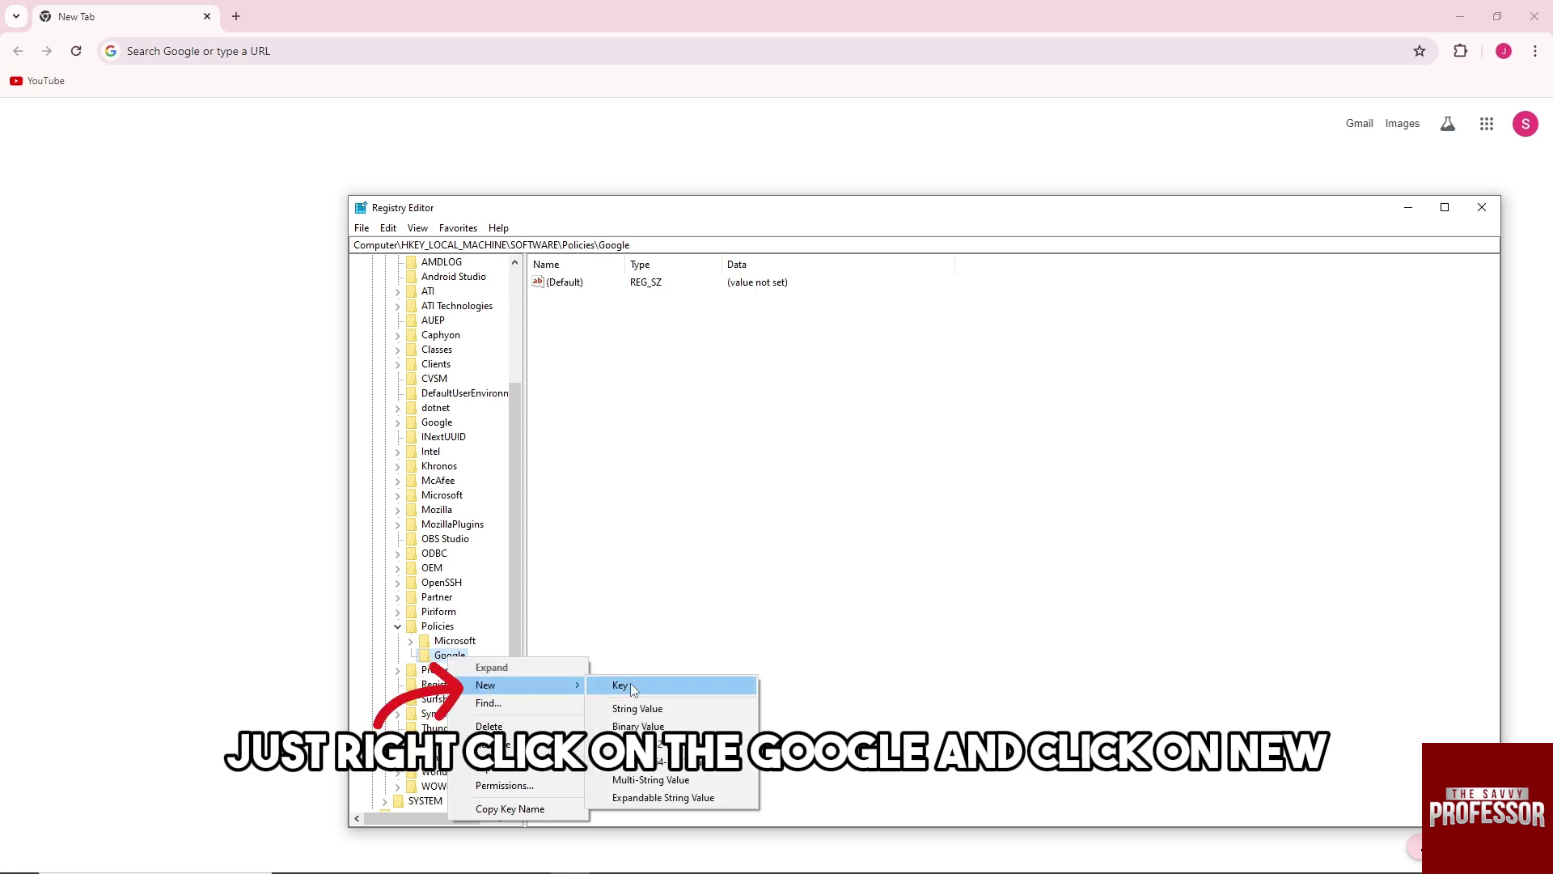
click(644, 688)
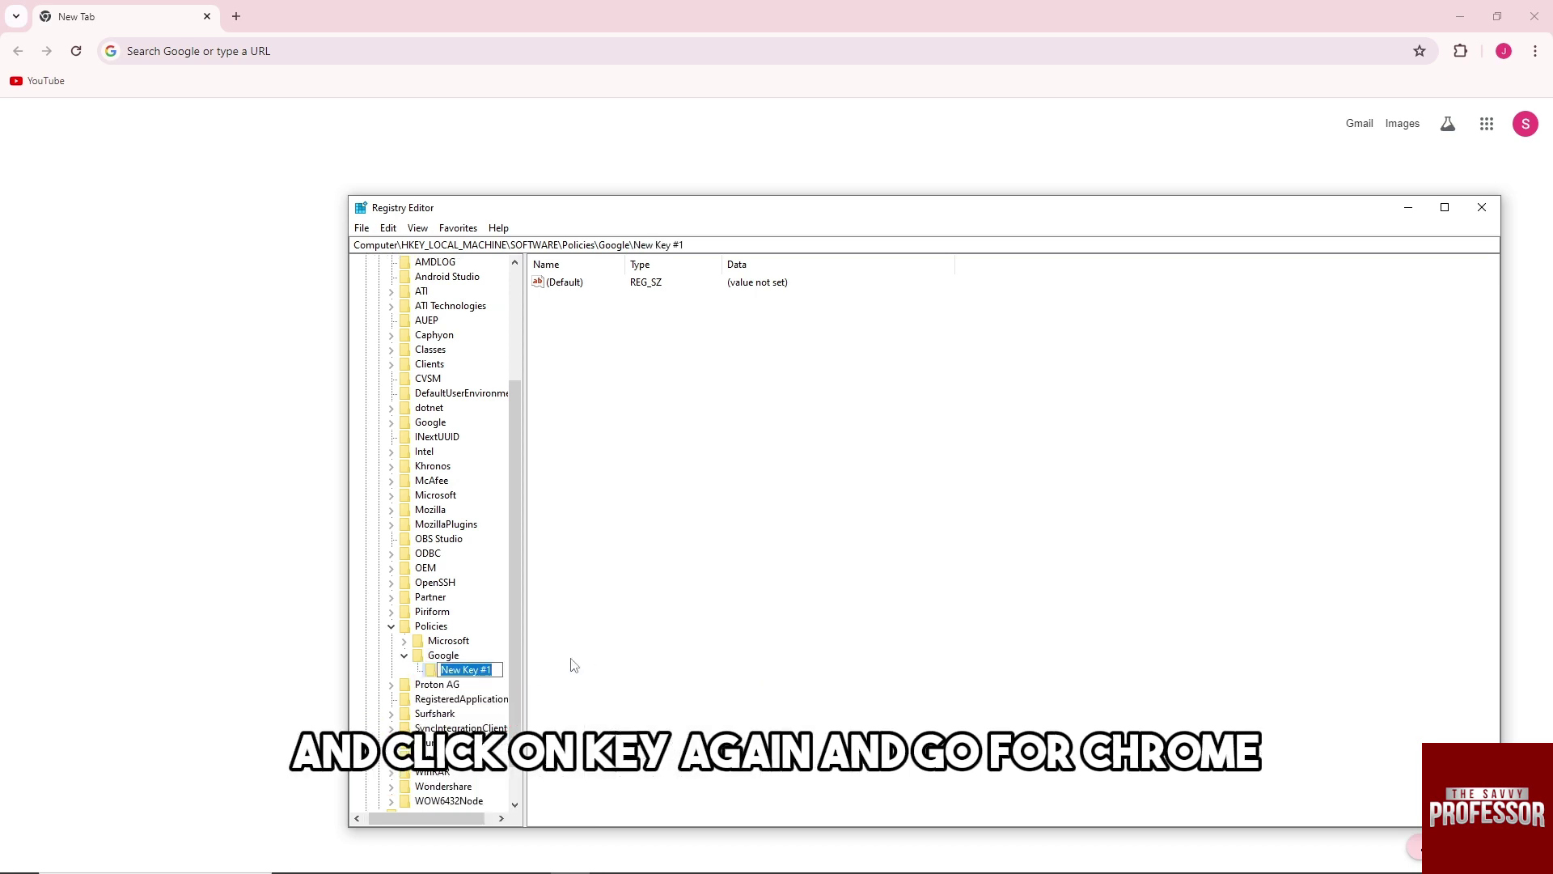
text(Chrome)
key(Return)
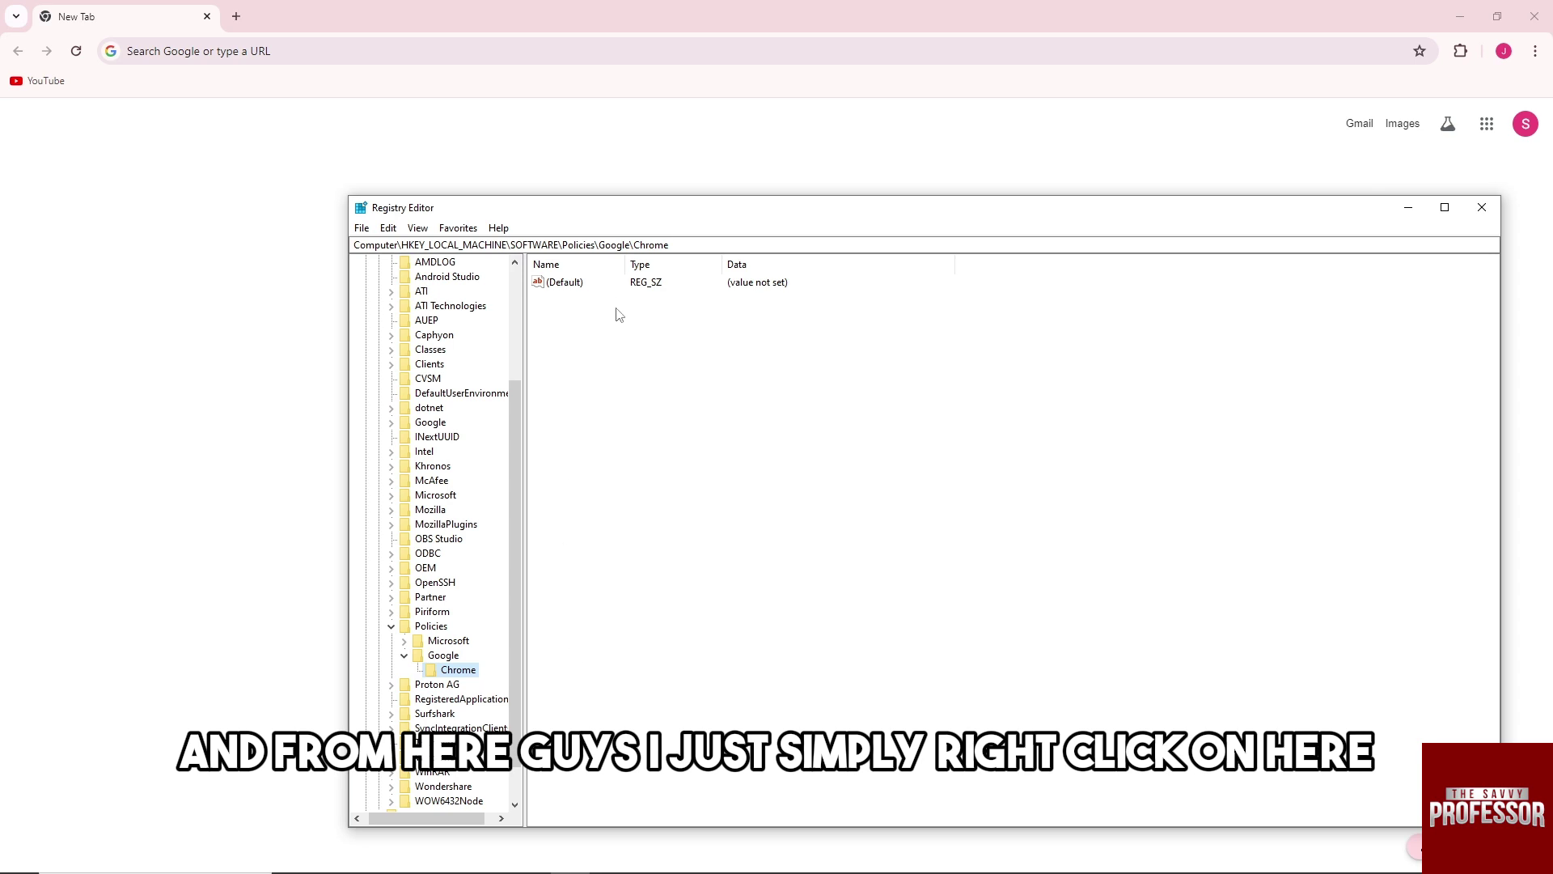
- Create a DWORD (32-bit) value named IncognitoModeAvailability in HKLM\SOFTWARE\Policies\Google\Chrome
right_click(616, 338)
mouse_move(654, 346)
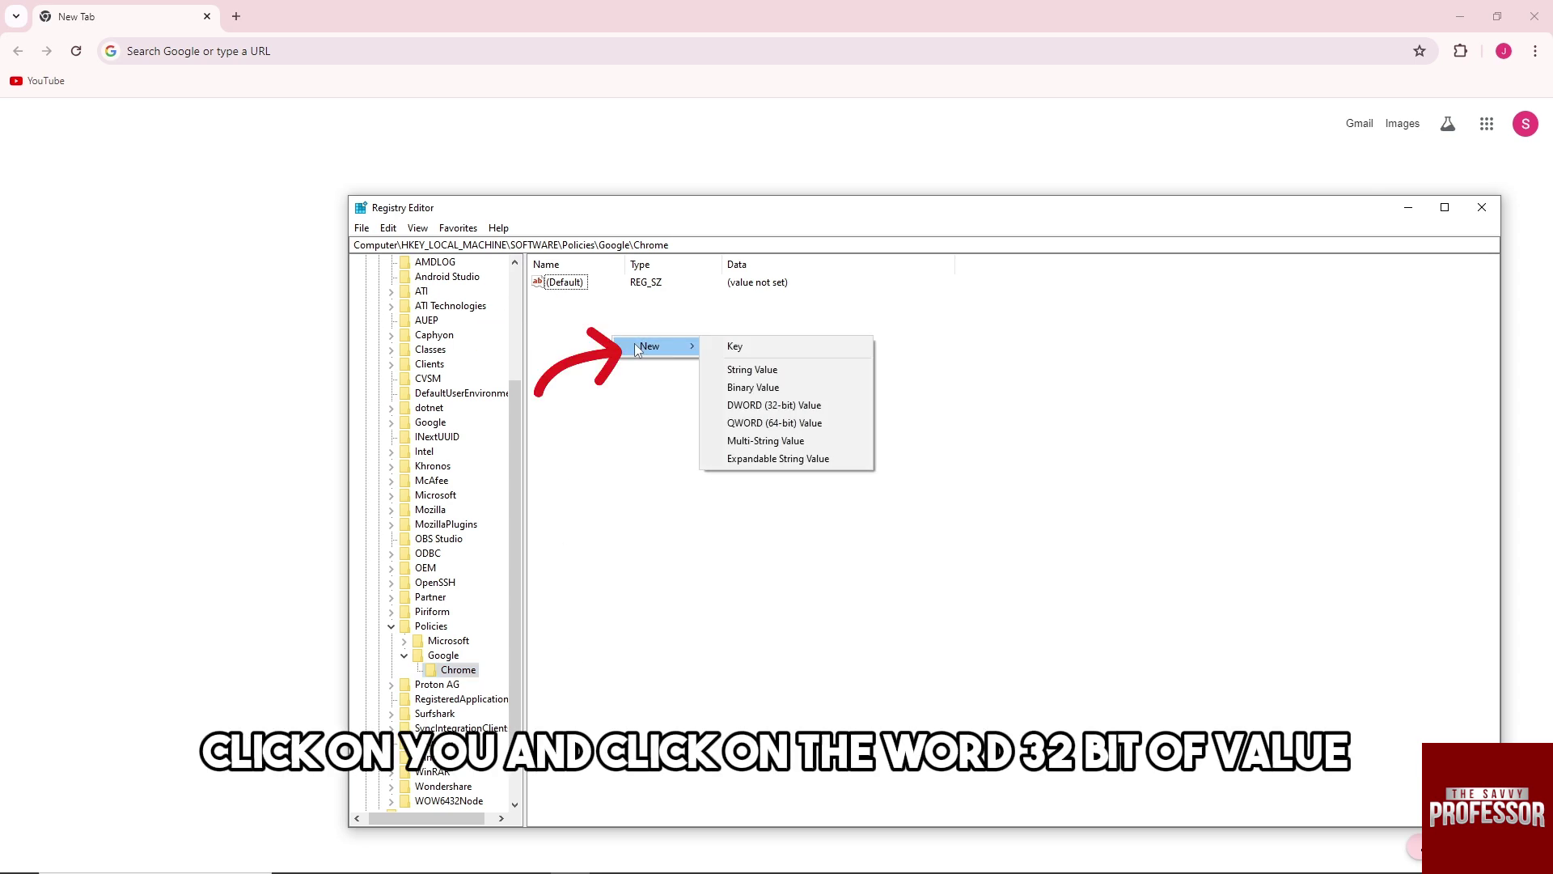
click(777, 412)
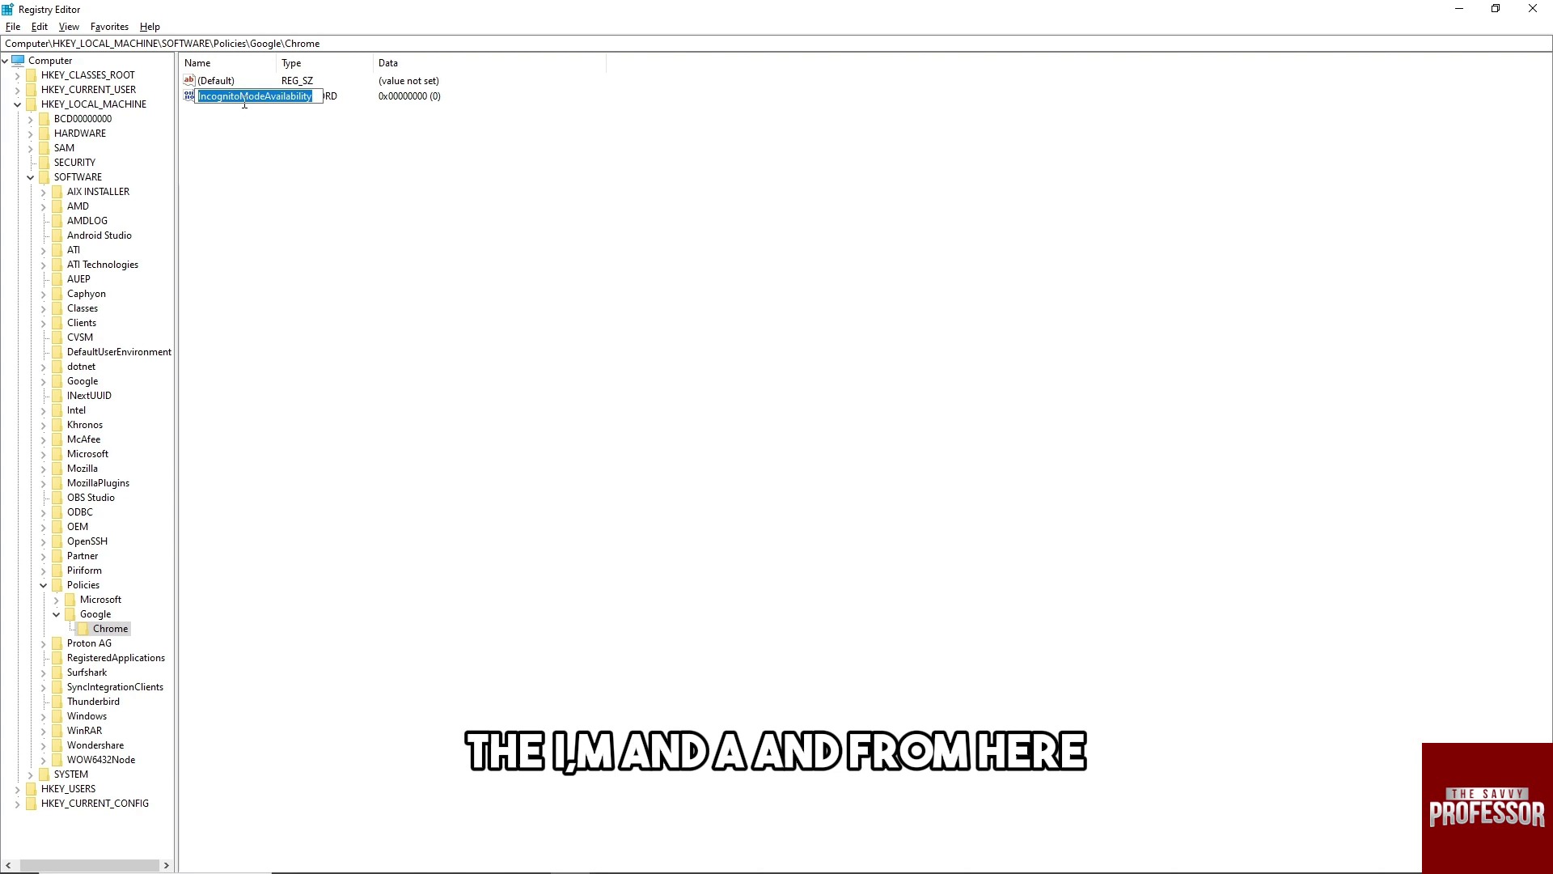
key(Return)
- Change IncognitoModeAvailability's value data from 0 to 1
right_click(226, 102)
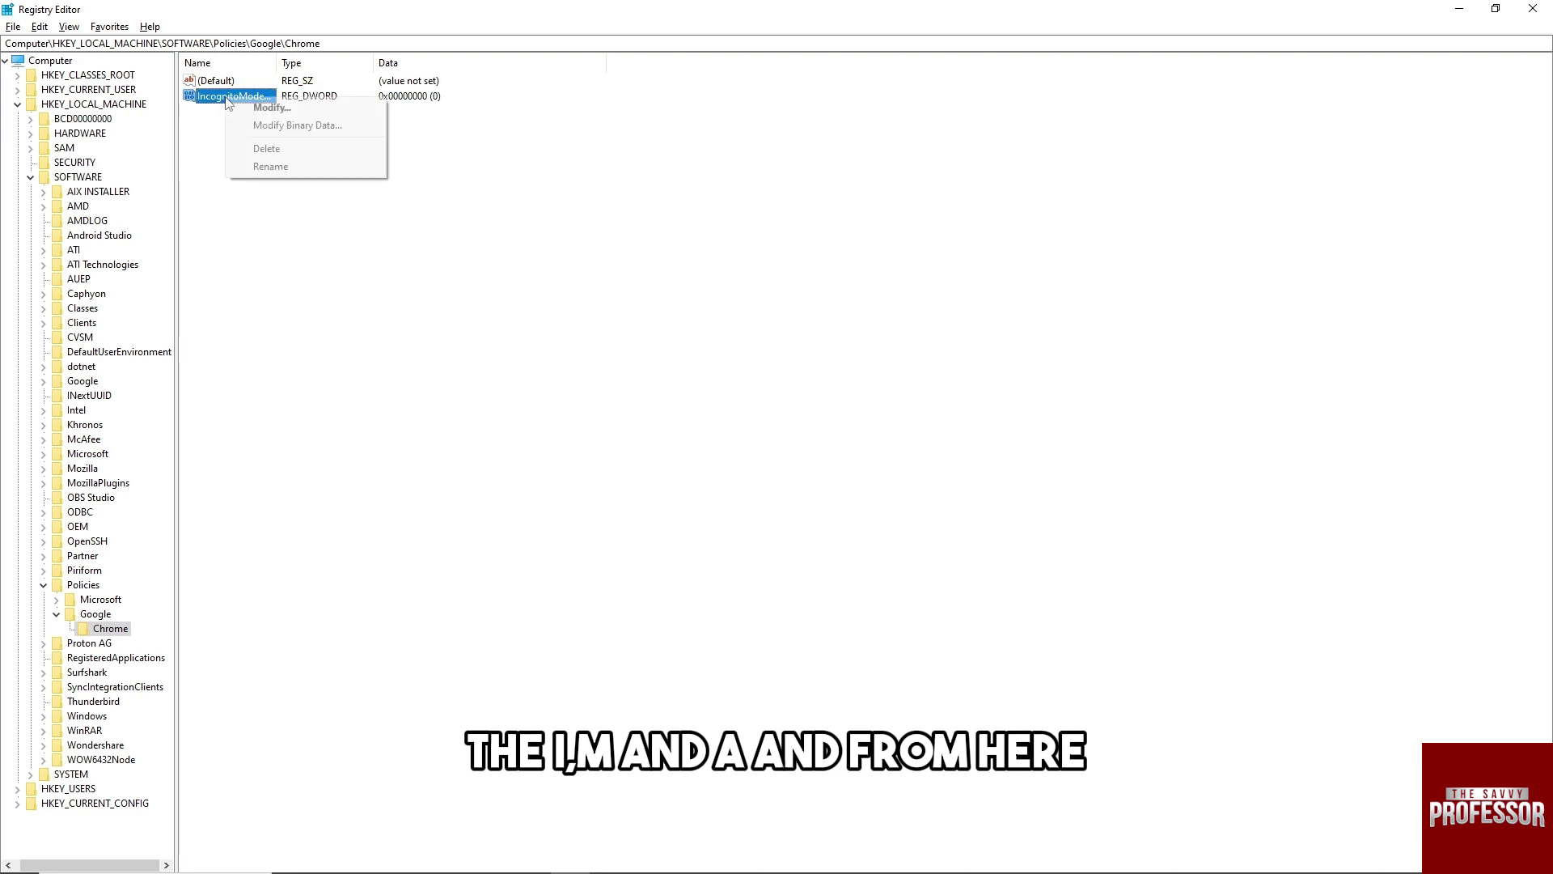
click(280, 111)
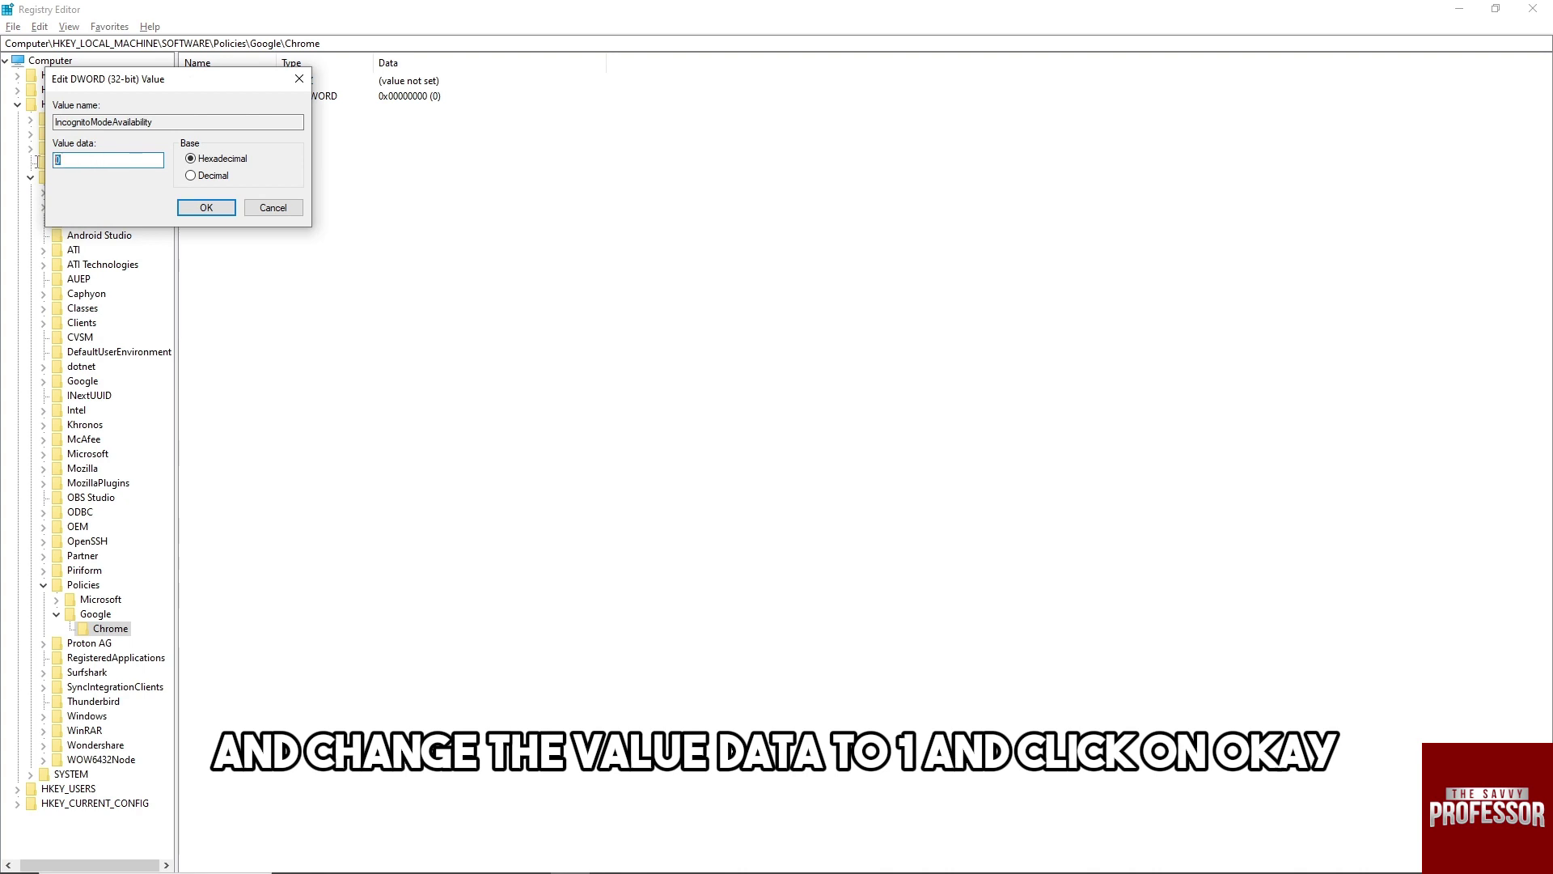
text(1)
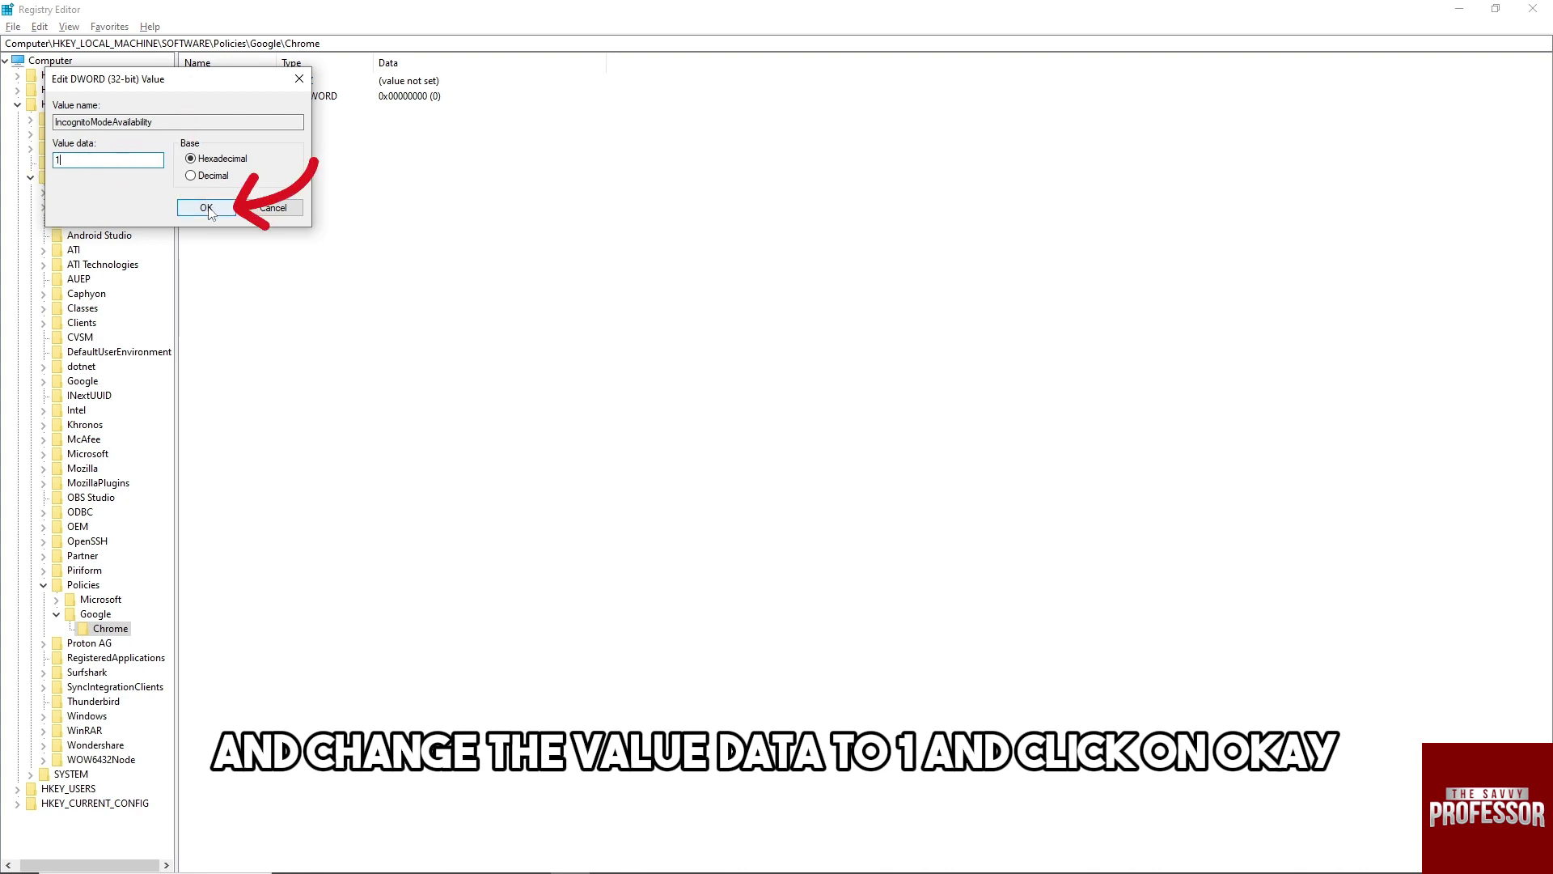
click(207, 209)
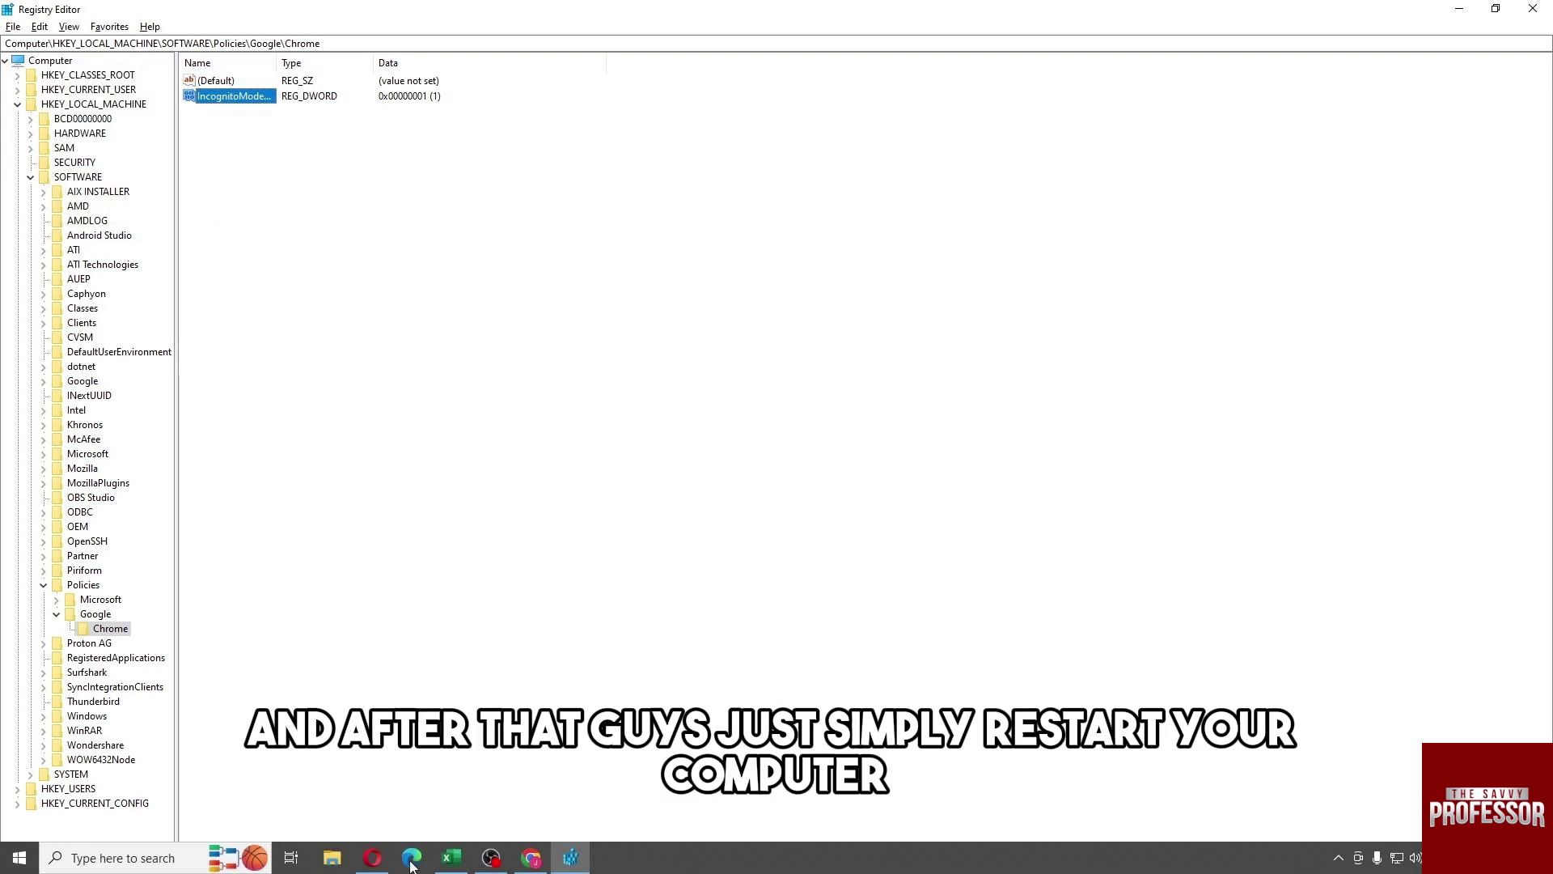